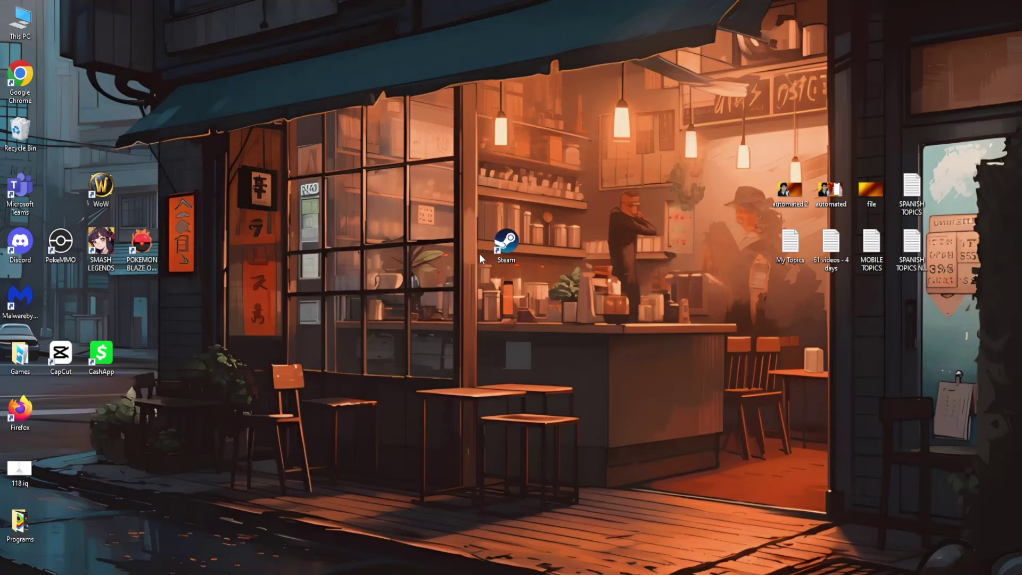
Bring up the context menu of the Steam shortcut on the desktop
{"action": "right_click", "coordinate": [513, 250]}
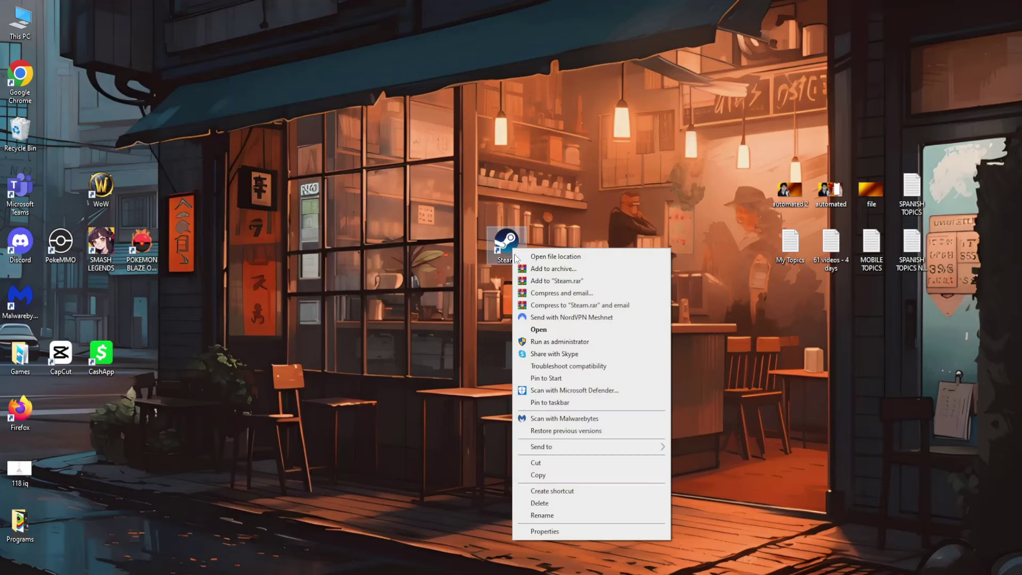
Open the Steam shortcut's Properties, move the dialog aside, and place the cursor at the Target's end
{"action": "left_click", "coordinate": [546, 531]}
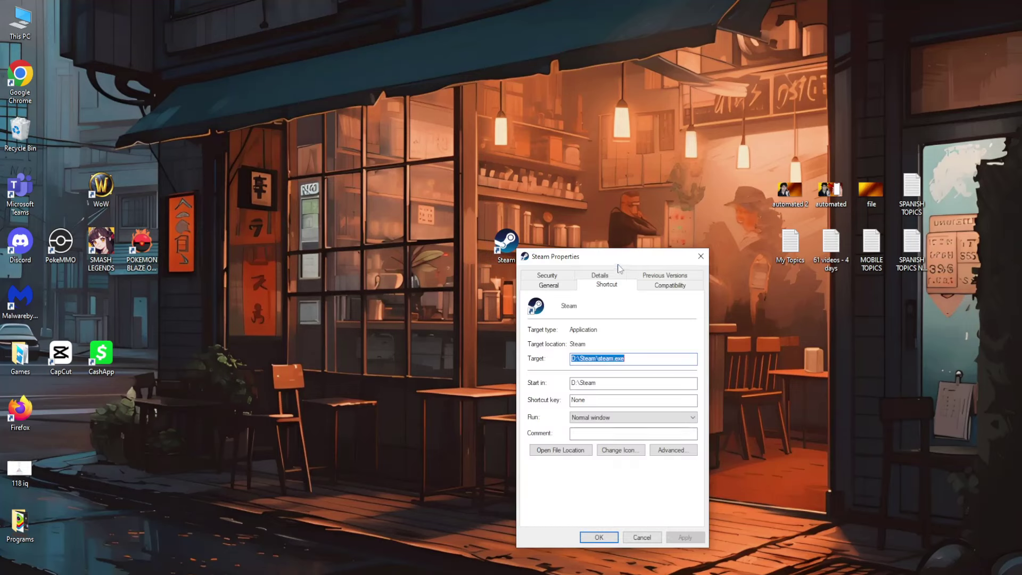
{"action": "left_click_drag", "start_coordinate": [622, 257], "coordinate": [397, 174]}
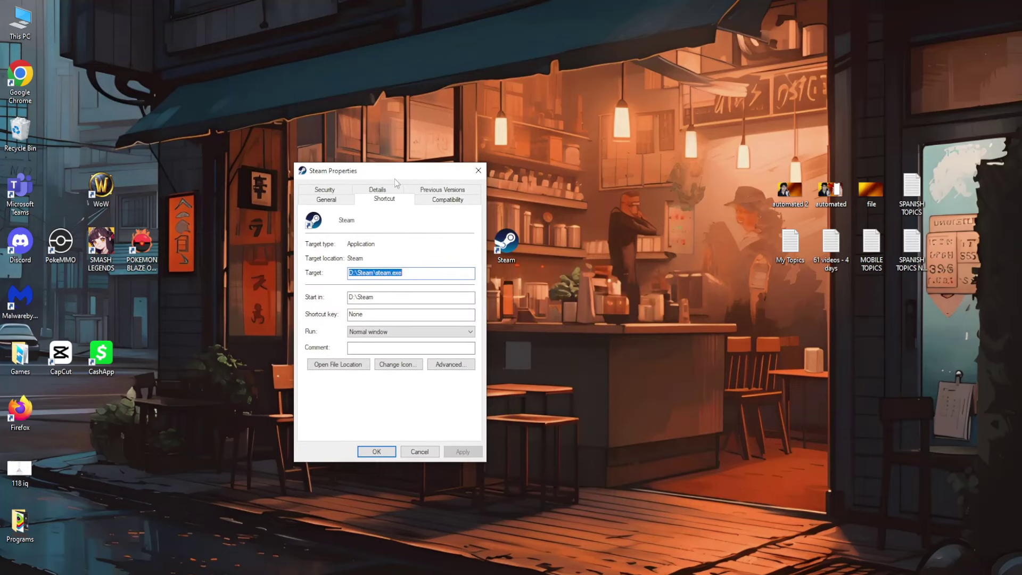
{"action": "left_click", "coordinate": [405, 273]}
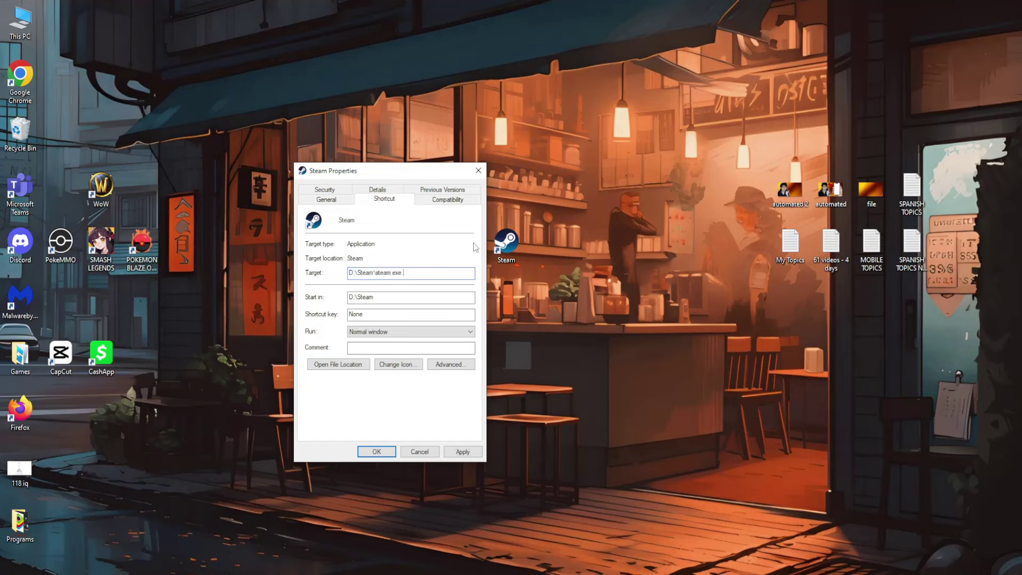
{"action": "type", "text": "-login -"}
{"action": "type", "text": "noreactlogin"}
Save the Target as D:\Steam\steam.exe -login -noreactlogin, then close the launched Steam window
{"action": "left_click", "coordinate": [467, 453]}
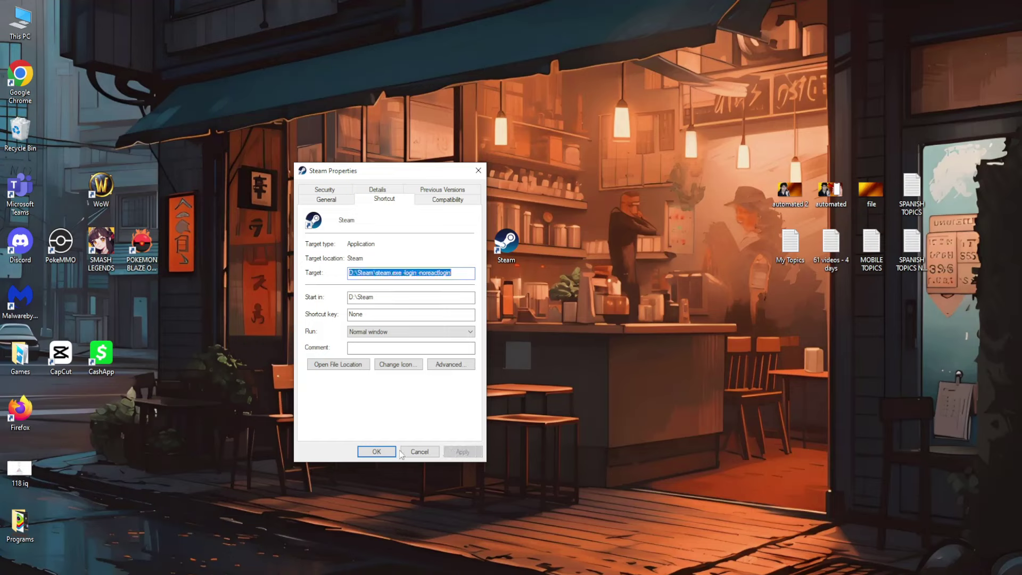
{"action": "left_click", "coordinate": [371, 453]}
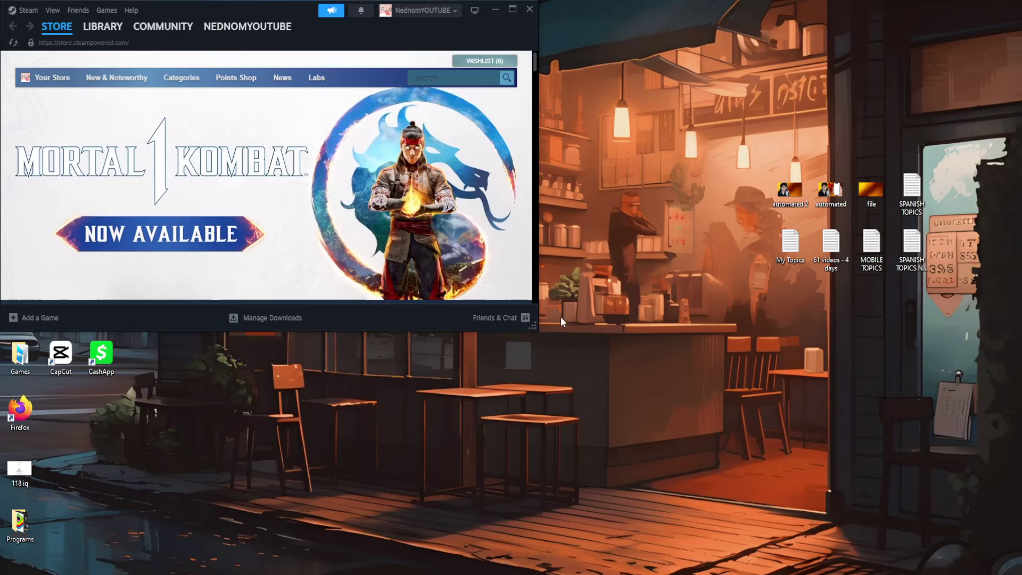
{"action": "left_click", "coordinate": [531, 10]}
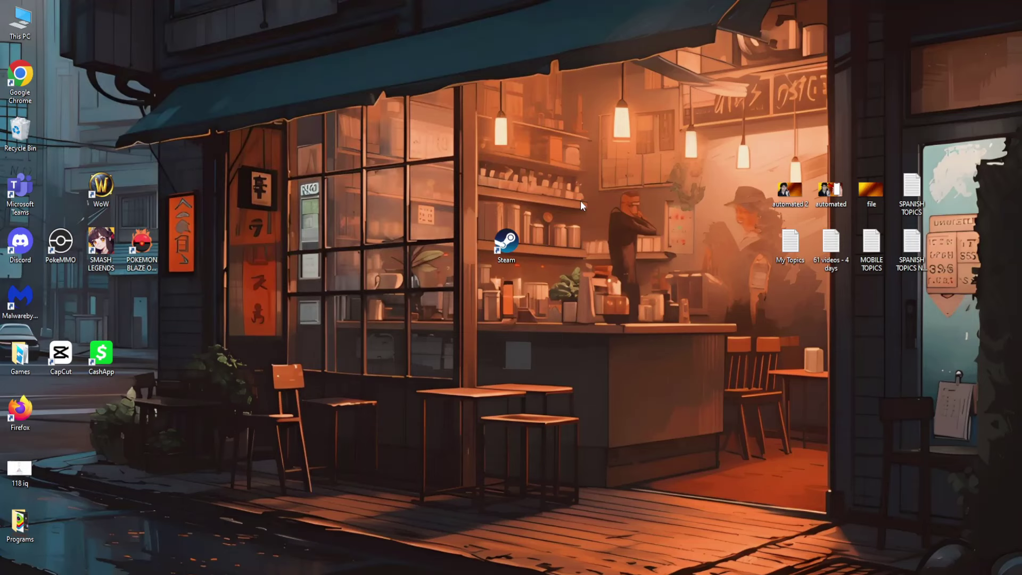